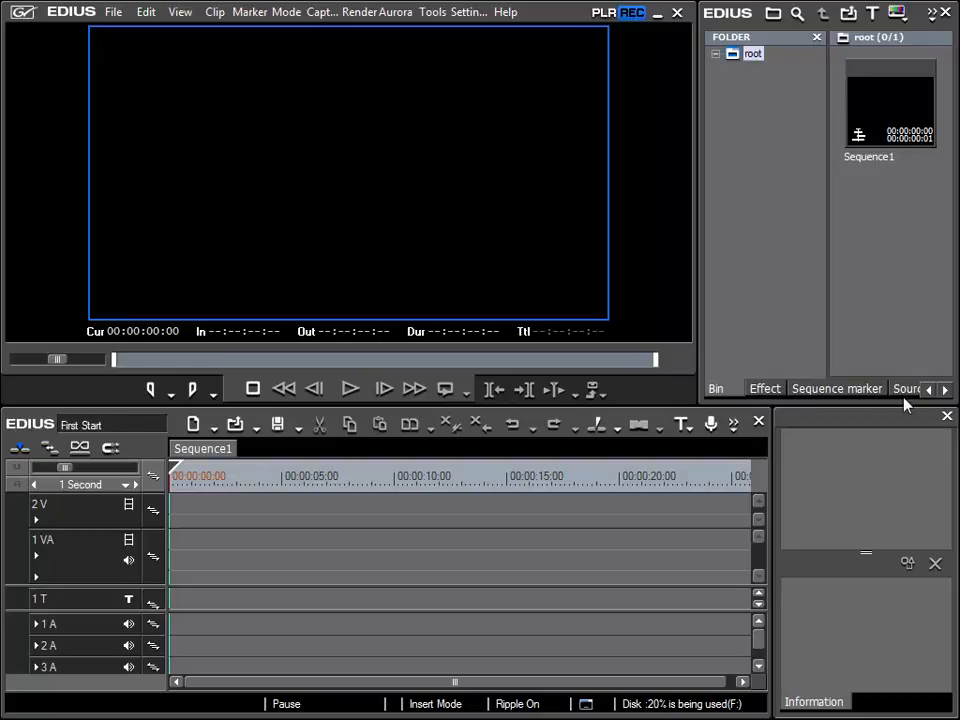
{"action": "left_click", "coordinate": [944, 390]}
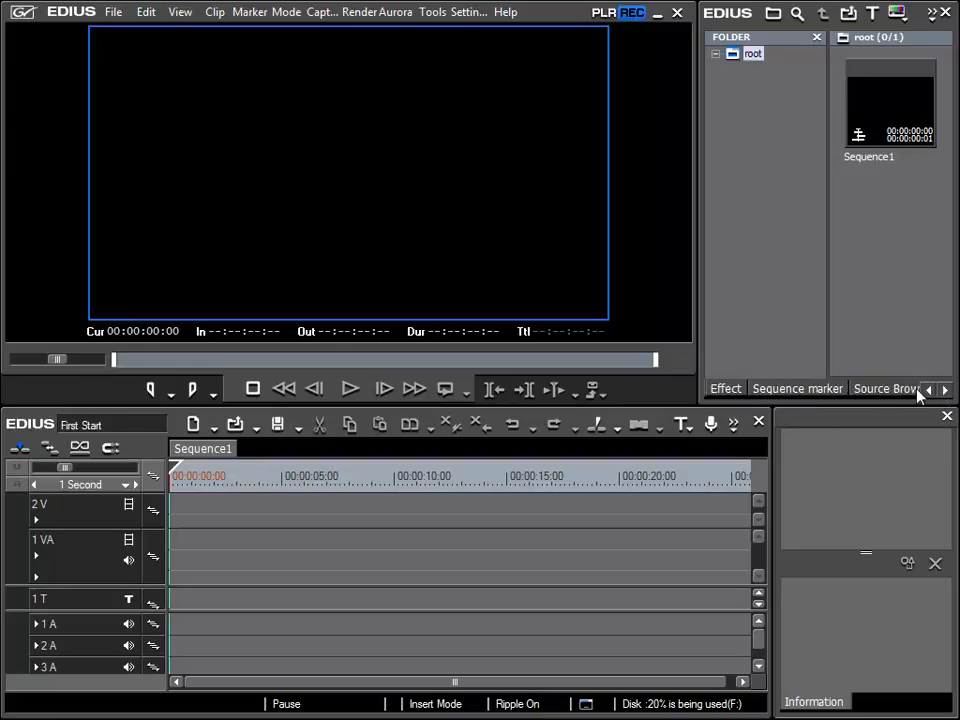
{"action": "left_click", "coordinate": [929, 390]}
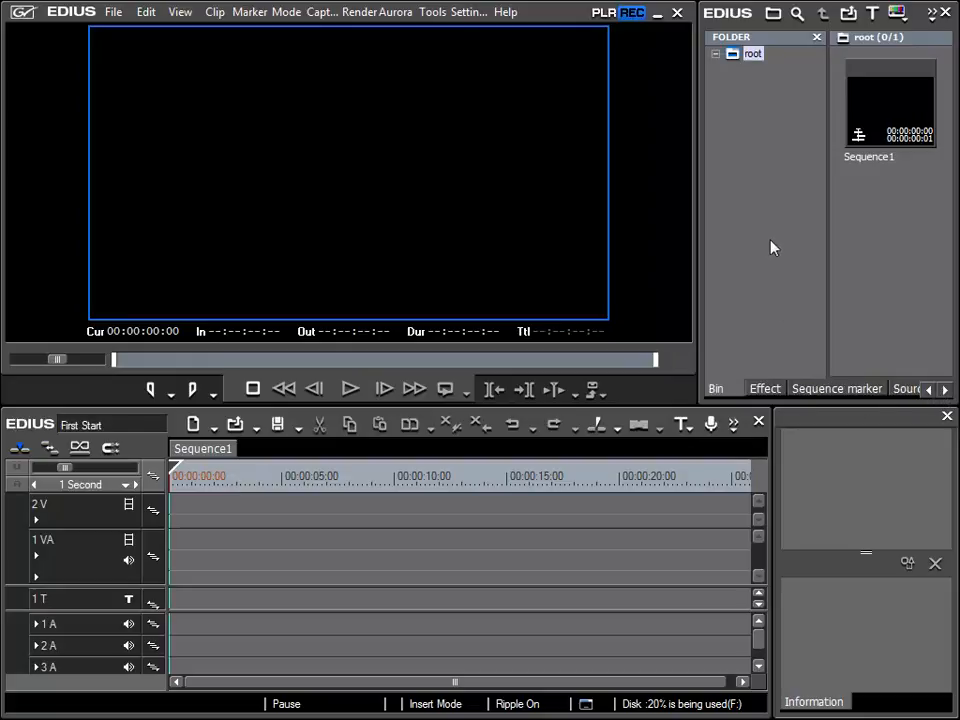
{"action": "left_click", "coordinate": [320, 12]}
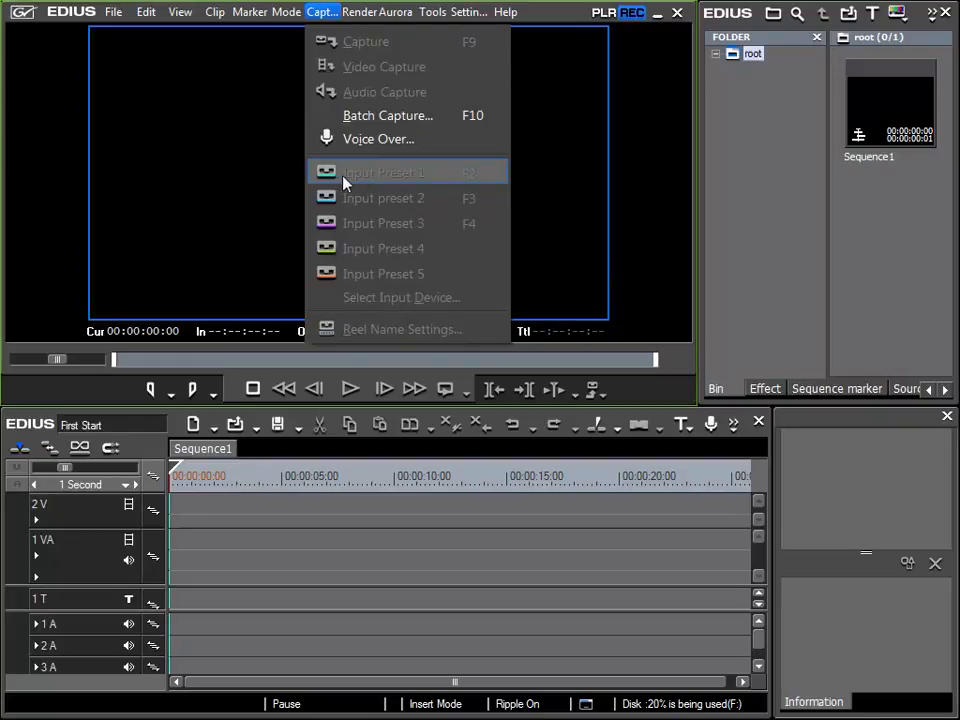
{"action": "left_click", "coordinate": [743, 240]}
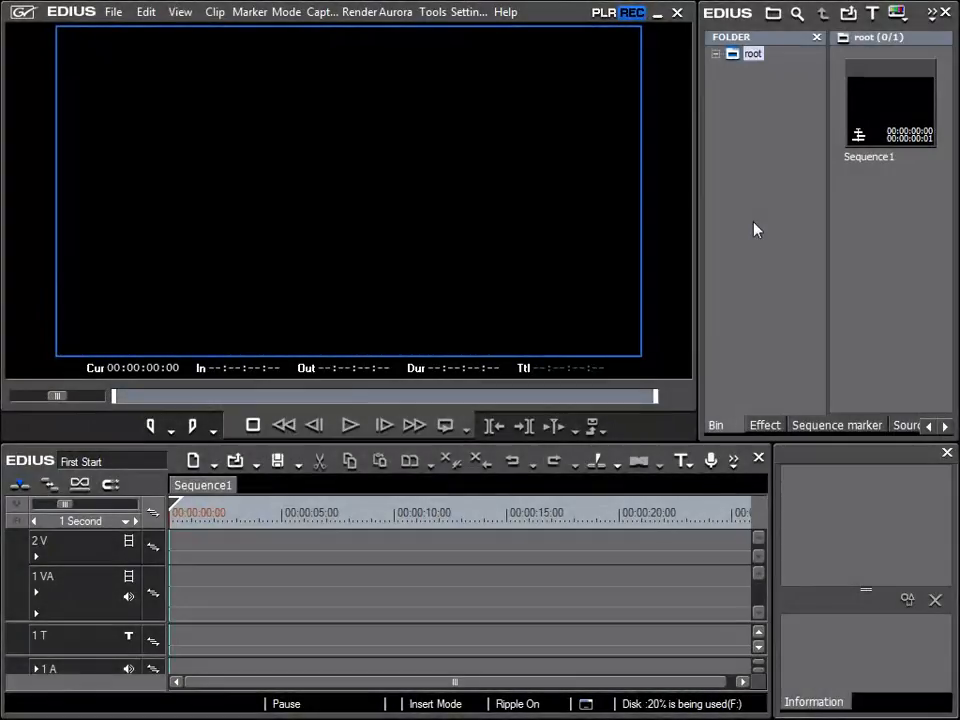
Rearrange the workspace: remove the Information palette, place the bin beside a narrowed timeline, and stretch the preview window across the full width.
{"action": "left_click", "coordinate": [947, 456]}
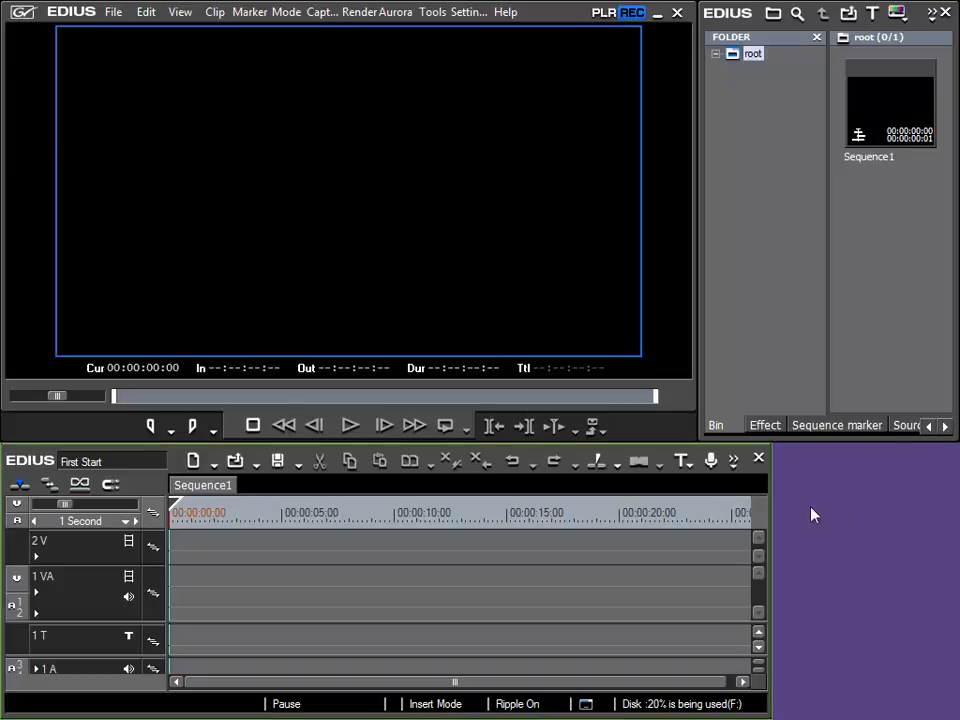
{"action": "left_click_drag", "start_coordinate": [770, 500], "coordinate": [556, 508]}
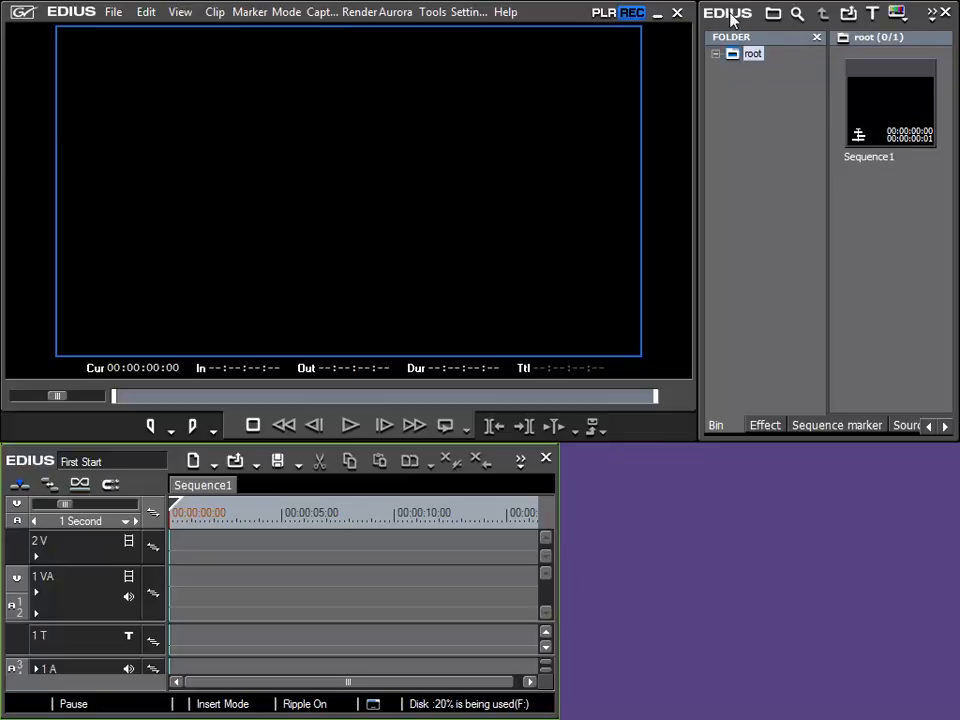
{"action": "left_click_drag", "start_coordinate": [731, 18], "coordinate": [756, 437]}
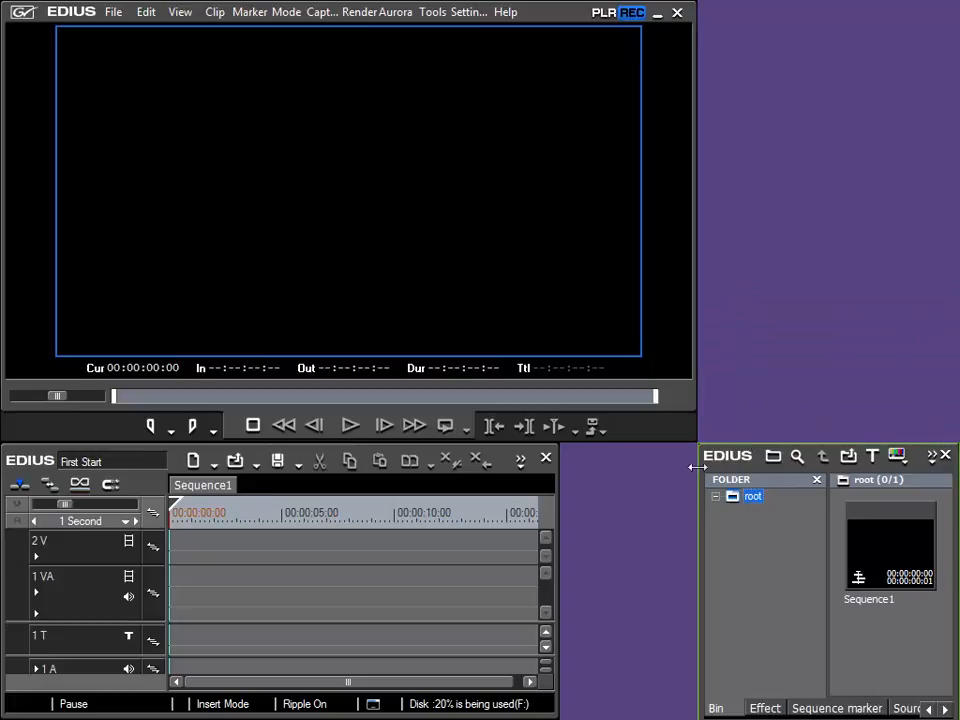
{"action": "left_click_drag", "start_coordinate": [702, 543], "coordinate": [568, 550]}
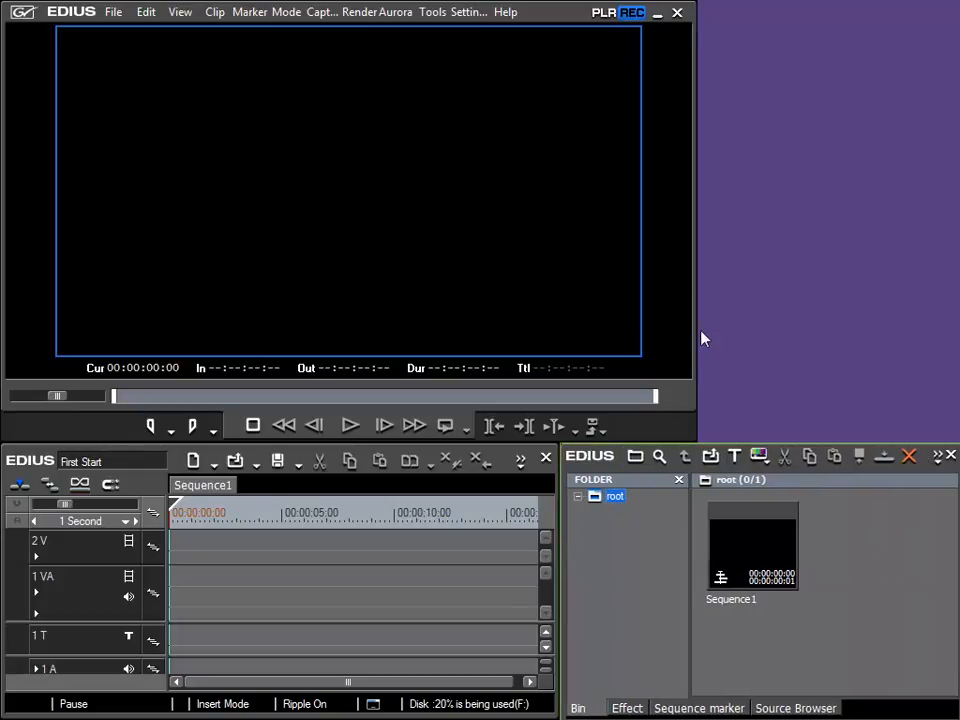
{"action": "left_click_drag", "start_coordinate": [692, 272], "coordinate": [945, 266]}
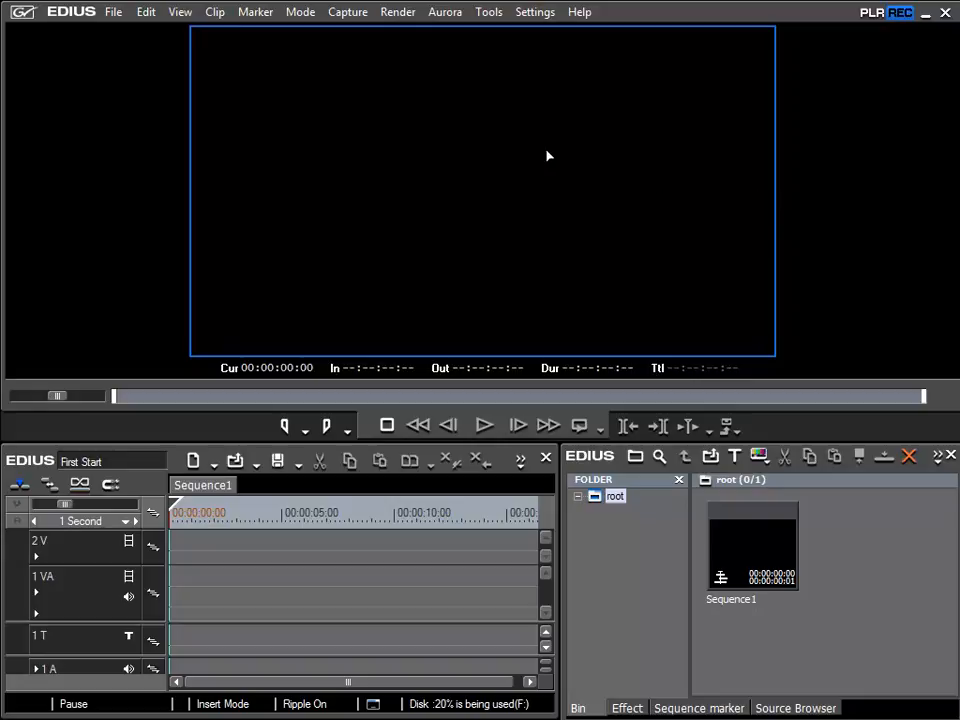
Start a new hardware device preset in the System Settings and name it HDV Device.
{"action": "left_click", "coordinate": [537, 14]}
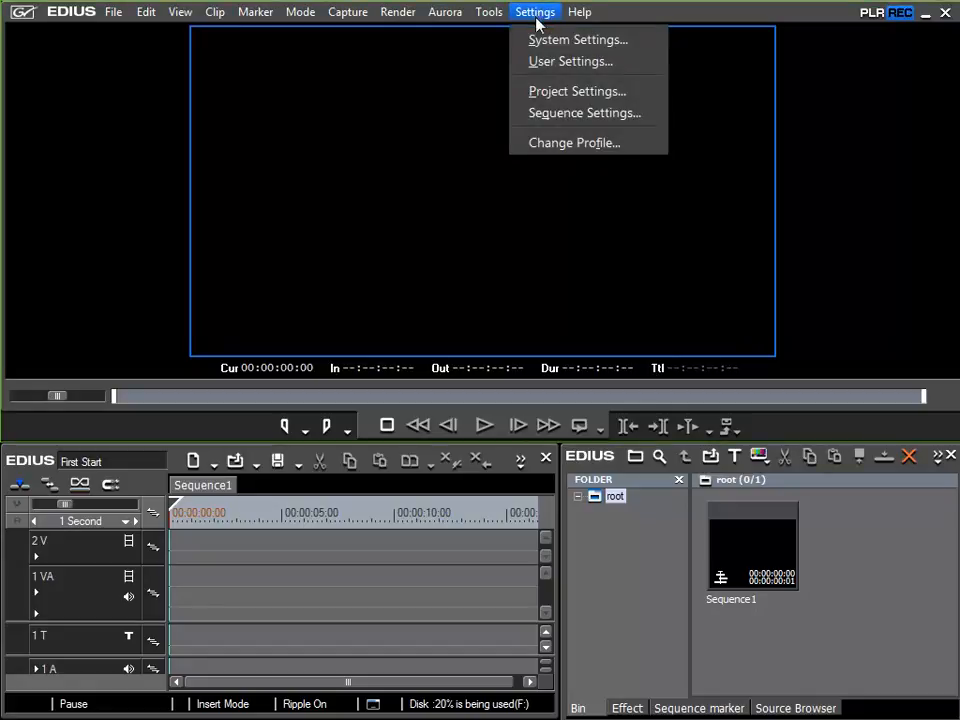
{"action": "left_click", "coordinate": [535, 46]}
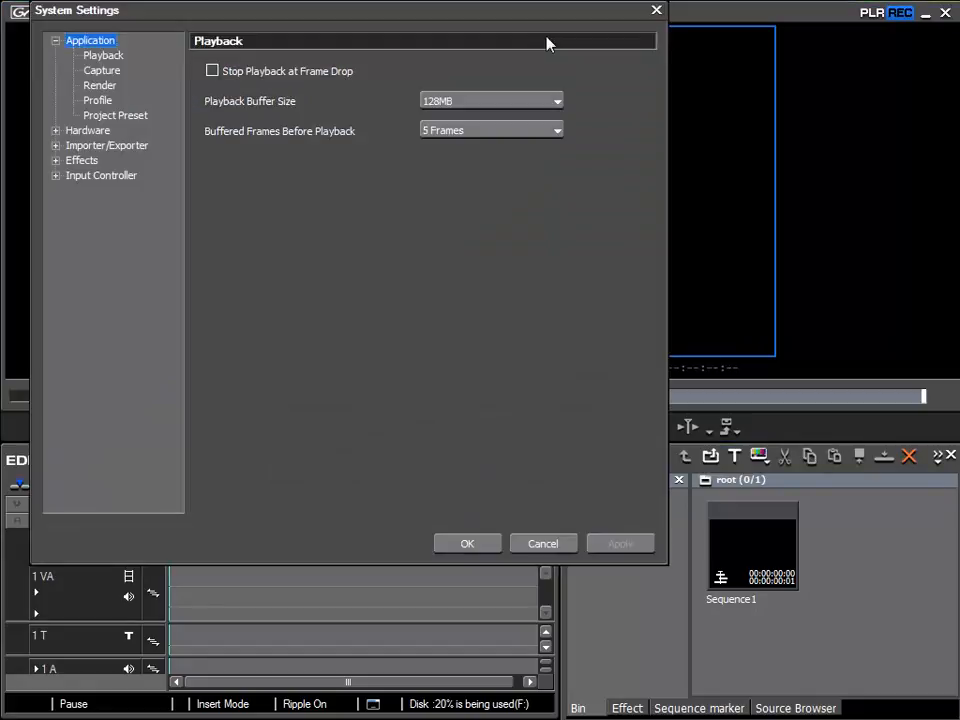
{"action": "left_click", "coordinate": [55, 131]}
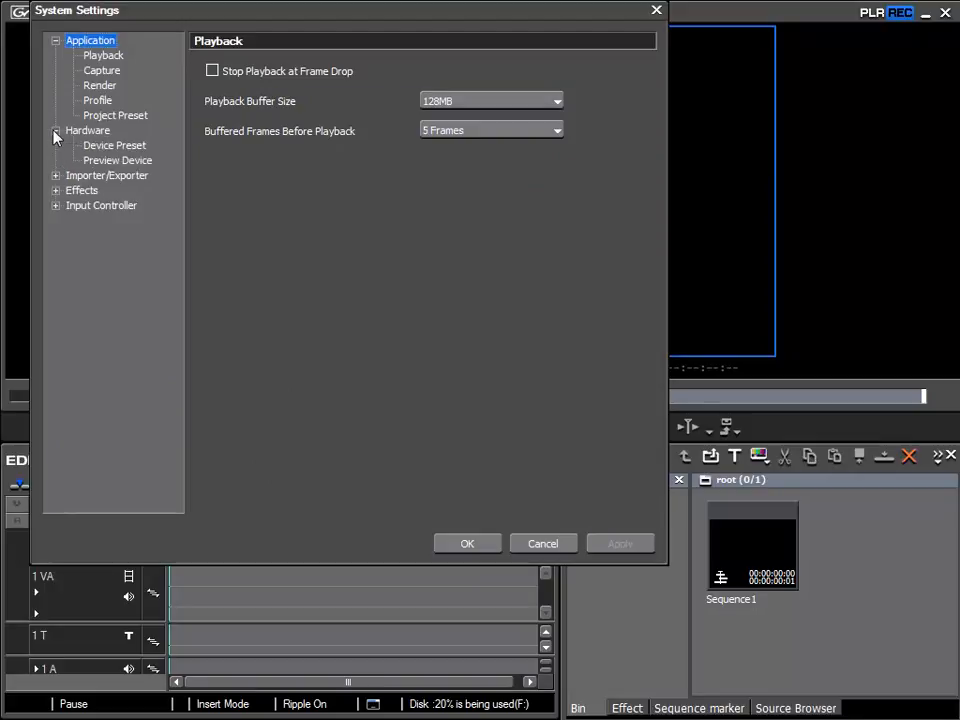
{"action": "left_click", "coordinate": [110, 147]}
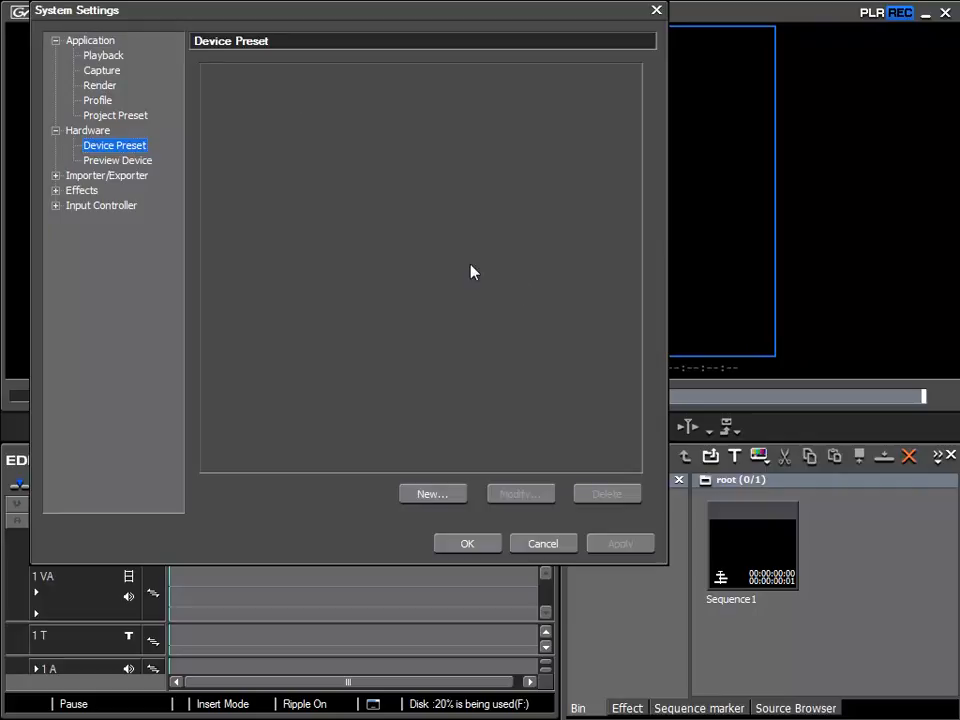
{"action": "left_click", "coordinate": [431, 496]}
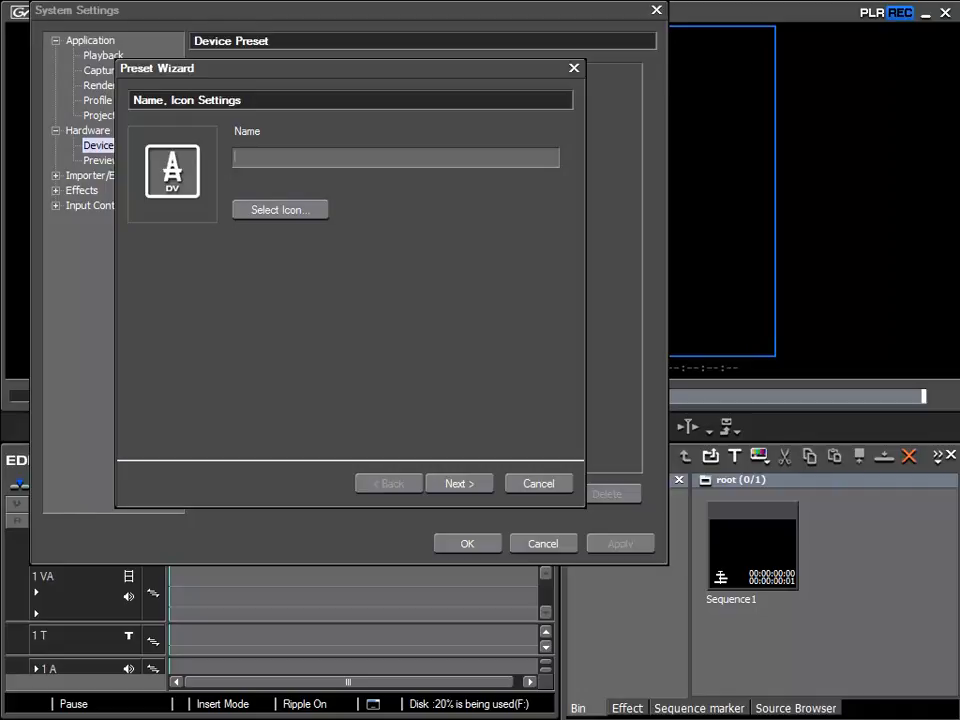
{"action": "type", "text": "HDV Device"}
Assign the camera icon devicepreset_icon24.psd to the new device preset.
{"action": "left_click", "coordinate": [284, 213]}
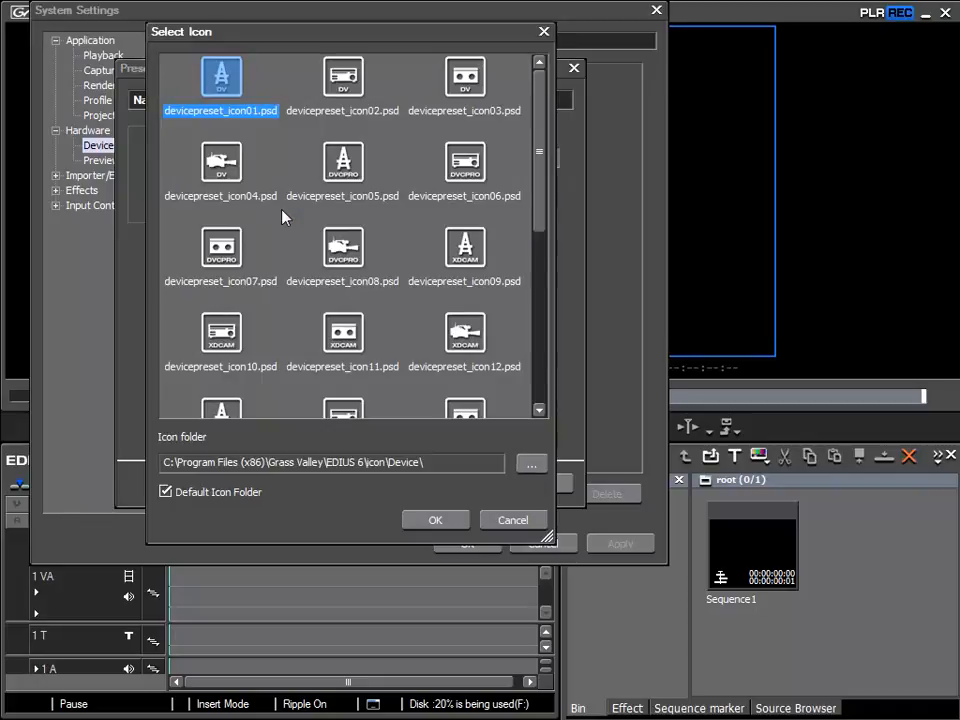
{"action": "left_click_drag", "start_coordinate": [540, 133], "coordinate": [547, 270]}
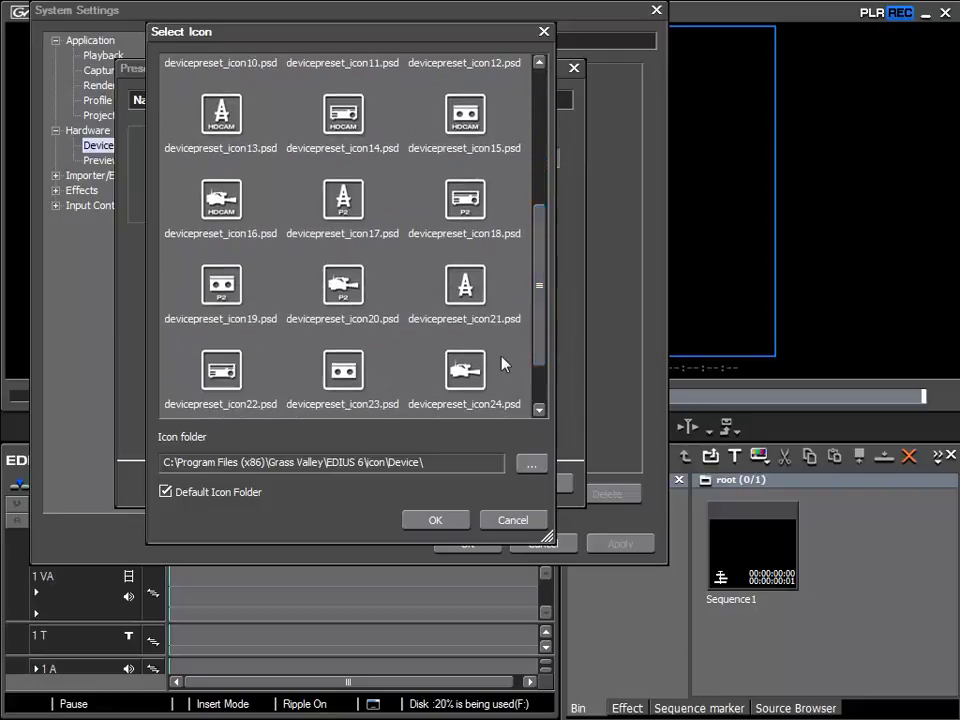
{"action": "left_click", "coordinate": [465, 372]}
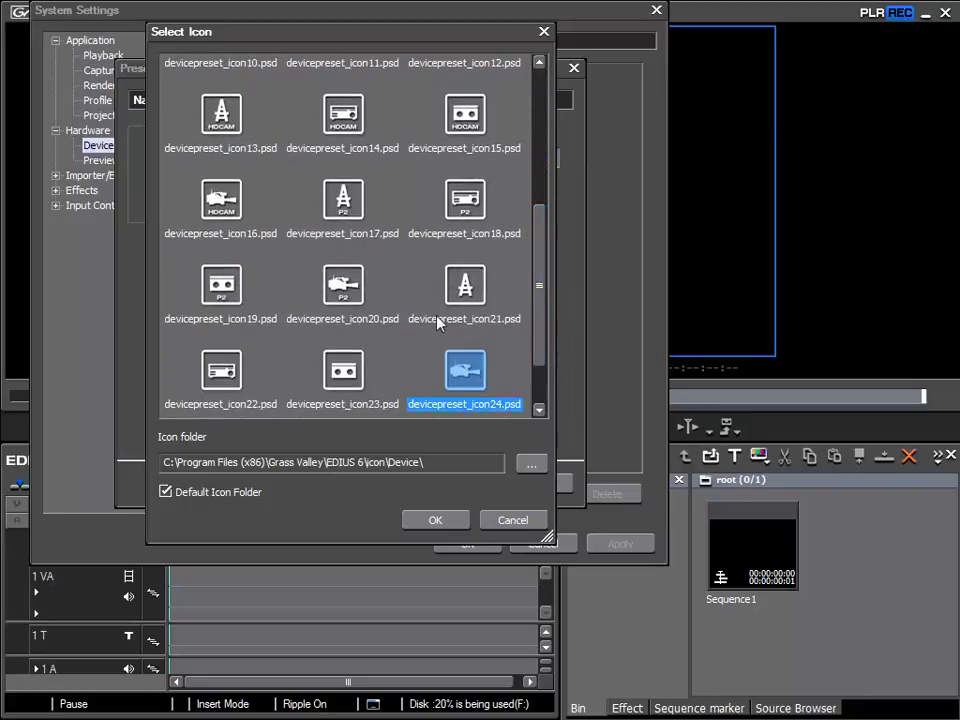
{"action": "left_click", "coordinate": [436, 521]}
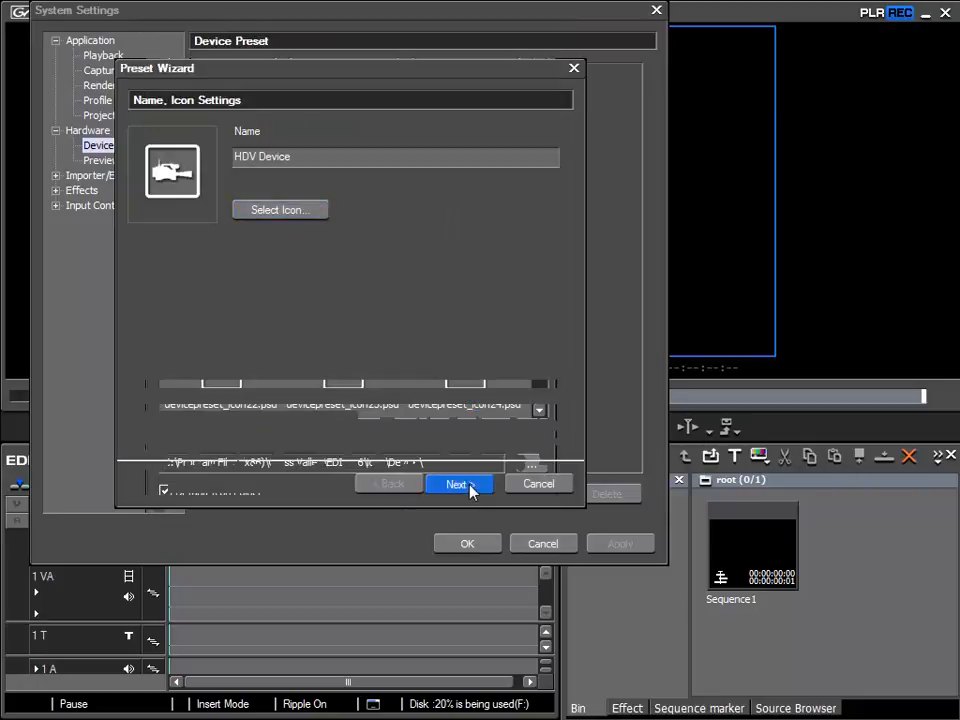
Configure the preset's input with the Generic HDV interface, 1440x1080 50i video format and Canopus HQ codec.
{"action": "left_click", "coordinate": [468, 487]}
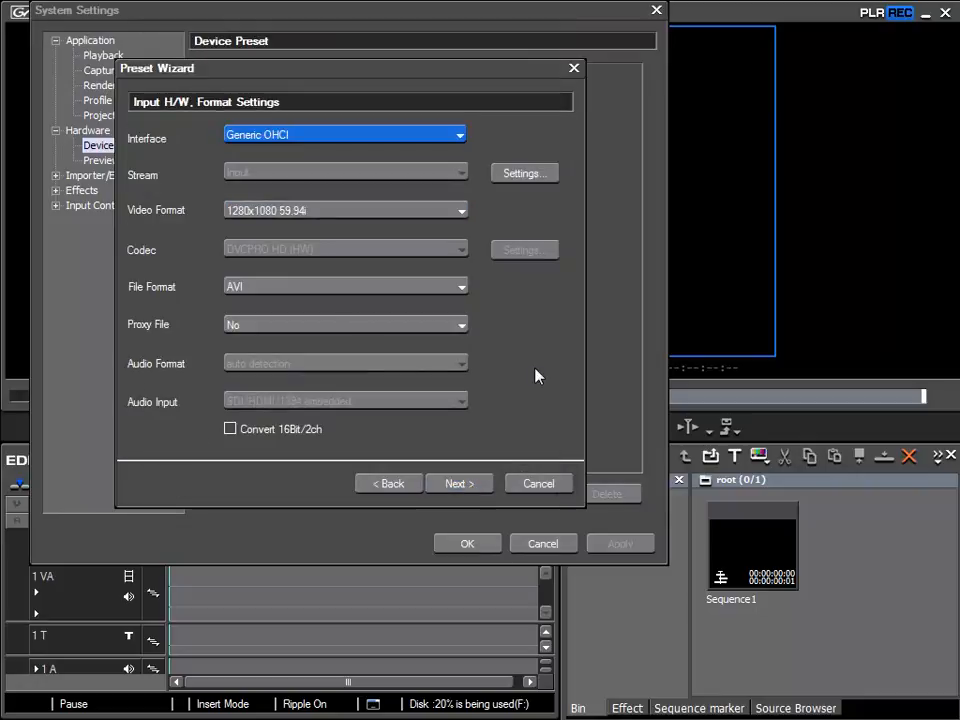
{"action": "left_click", "coordinate": [327, 137]}
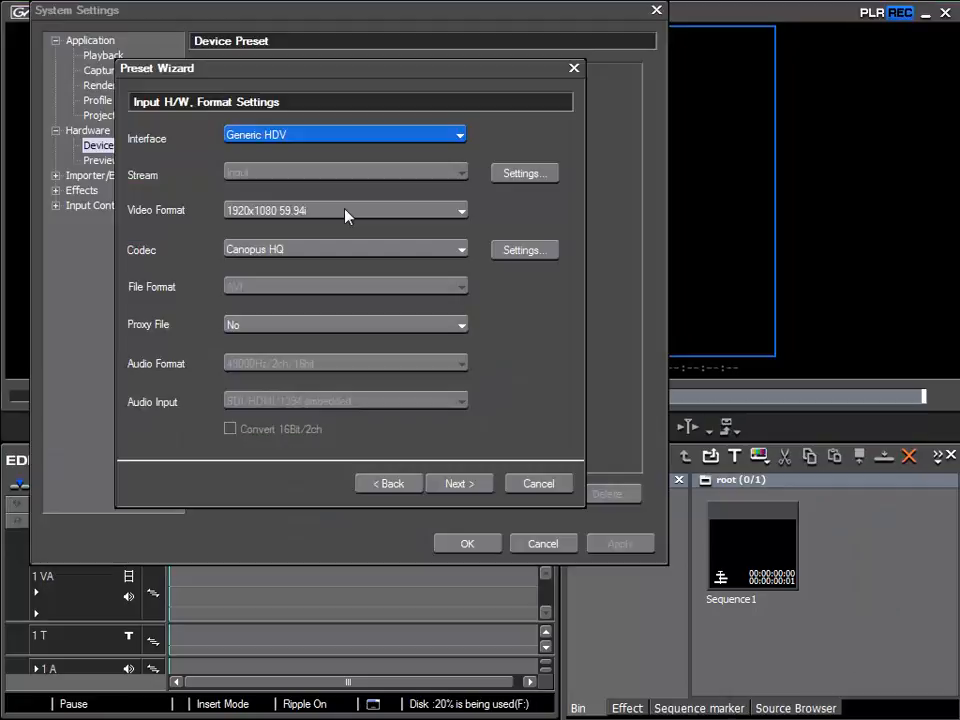
{"action": "left_click", "coordinate": [348, 213]}
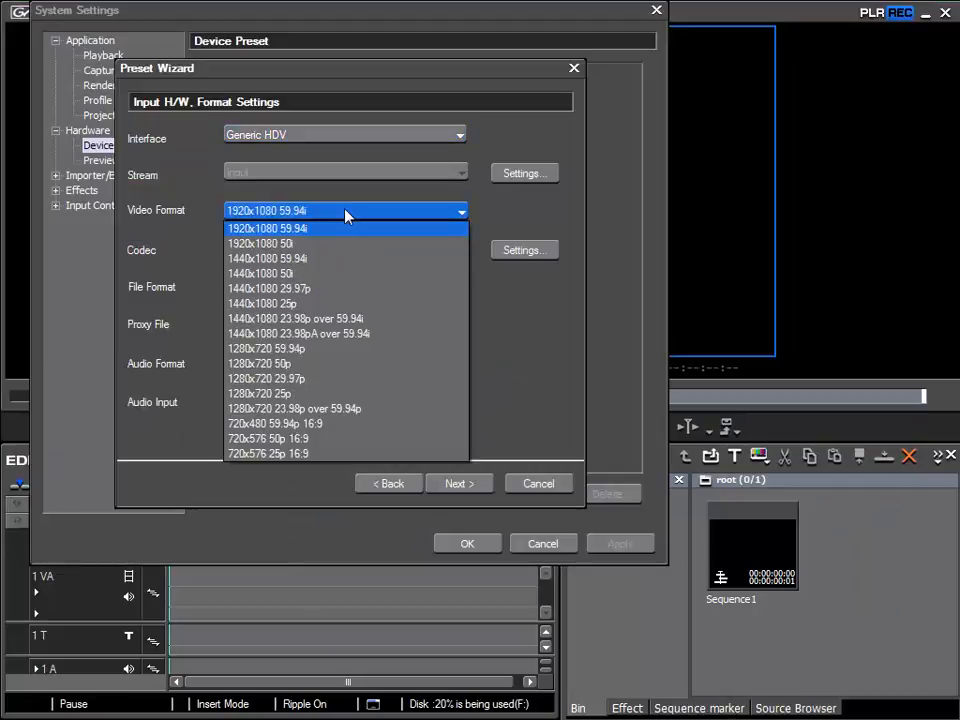
{"action": "left_click", "coordinate": [298, 273]}
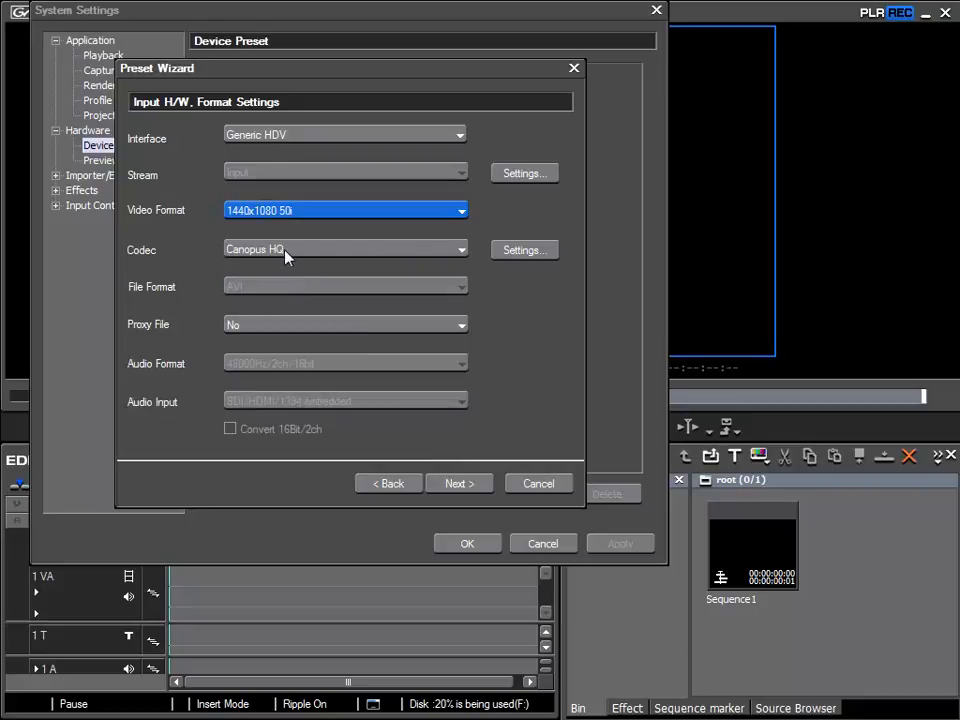
{"action": "left_click", "coordinate": [272, 252]}
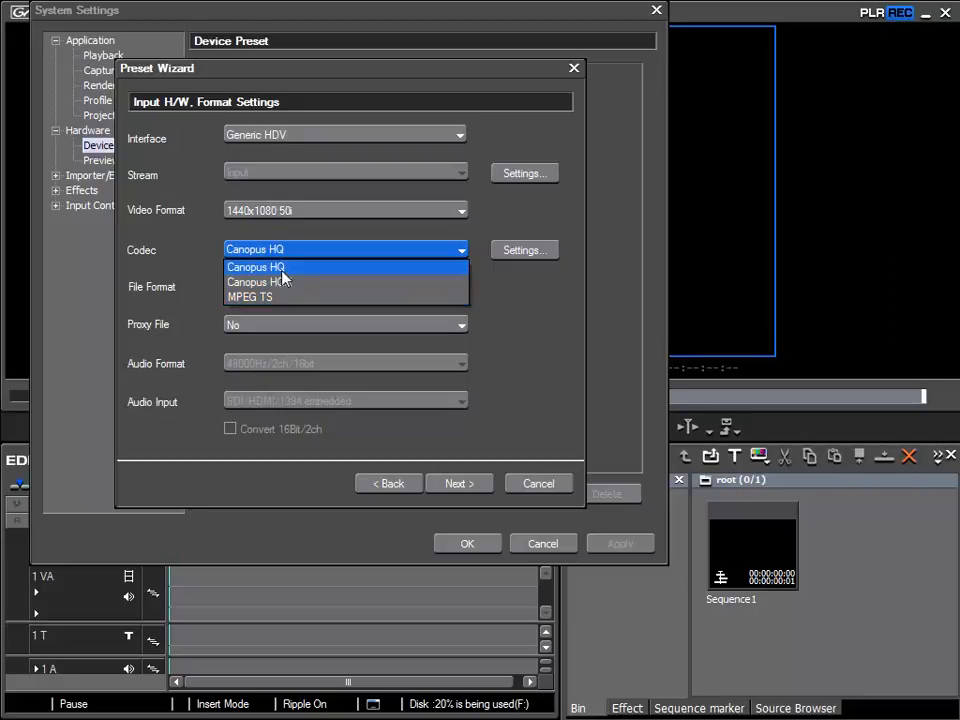
{"action": "left_click", "coordinate": [259, 270]}
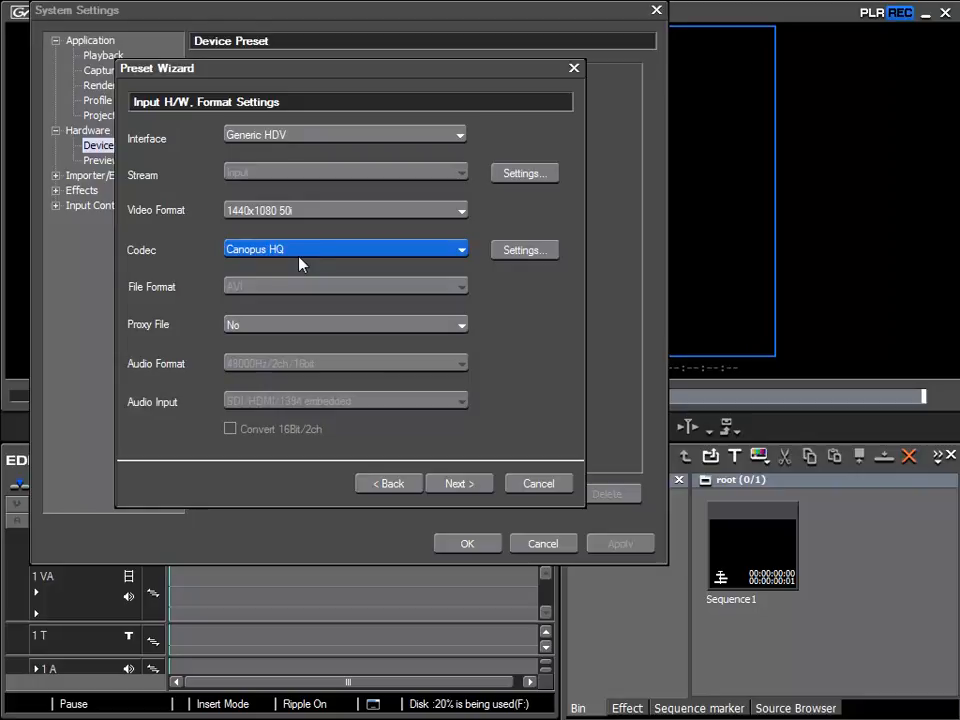
Accept the default output settings, complete the HDV Device preset, and save the System Settings.
{"action": "left_click", "coordinate": [457, 484]}
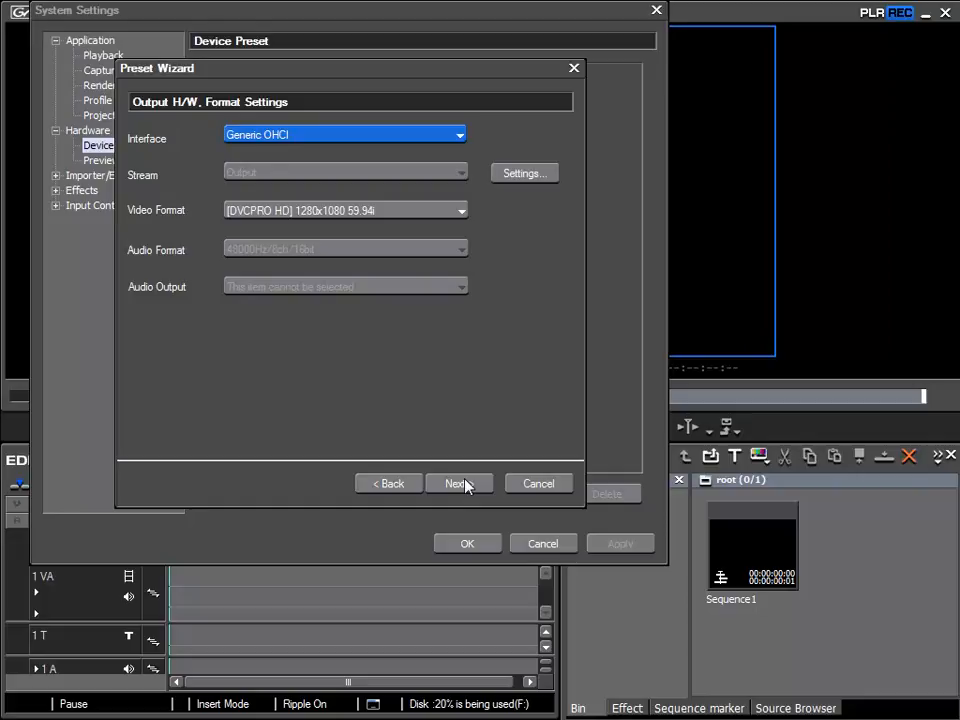
{"action": "left_click", "coordinate": [462, 484]}
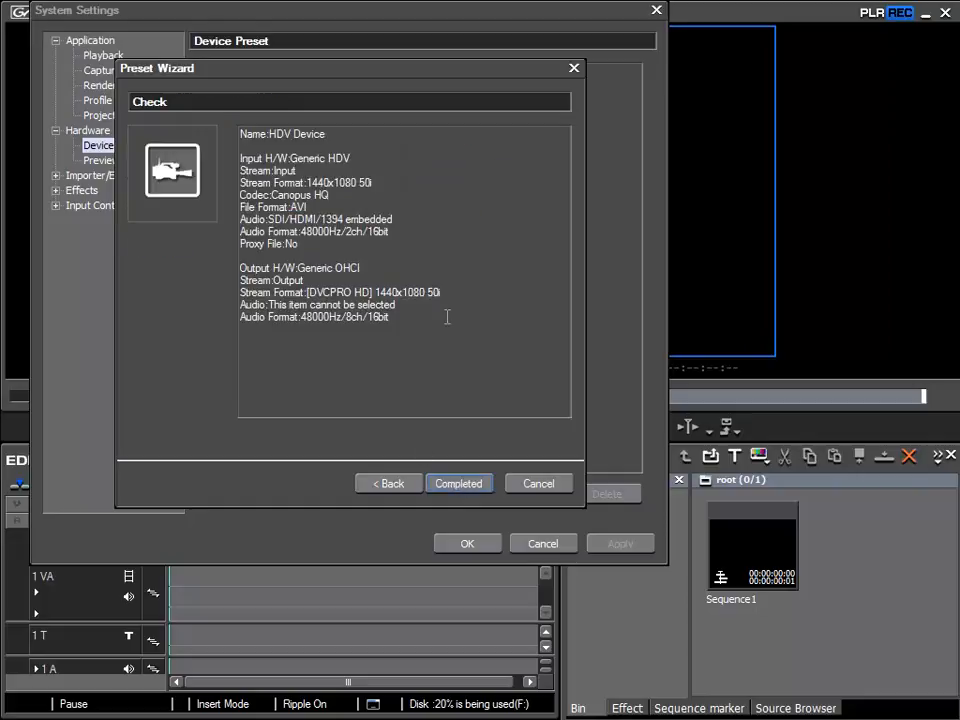
{"action": "left_click", "coordinate": [460, 484]}
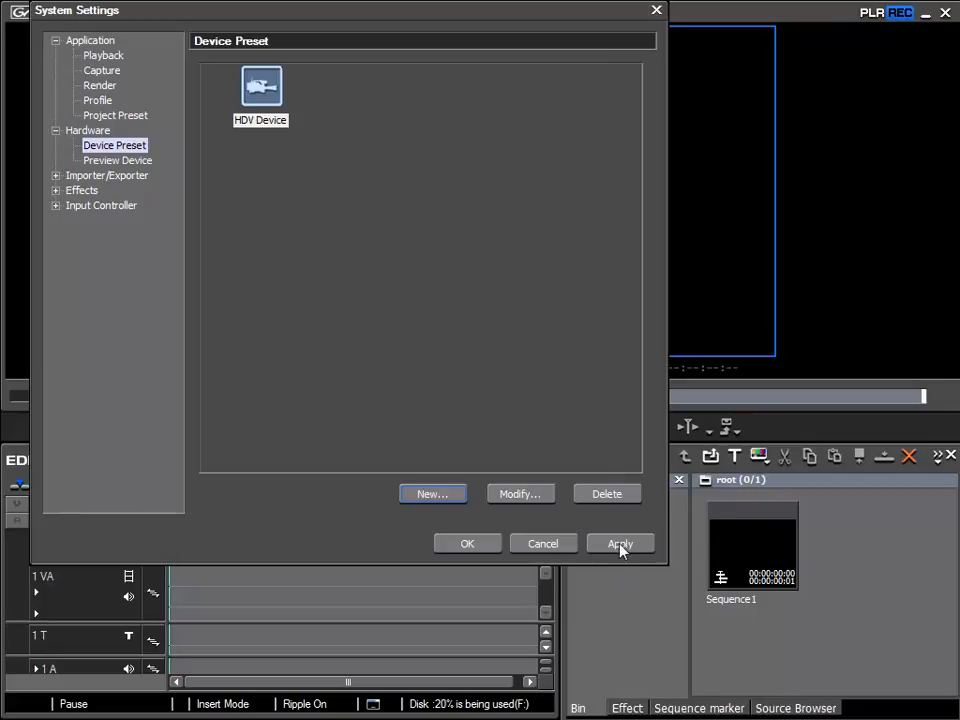
{"action": "left_click", "coordinate": [471, 549]}
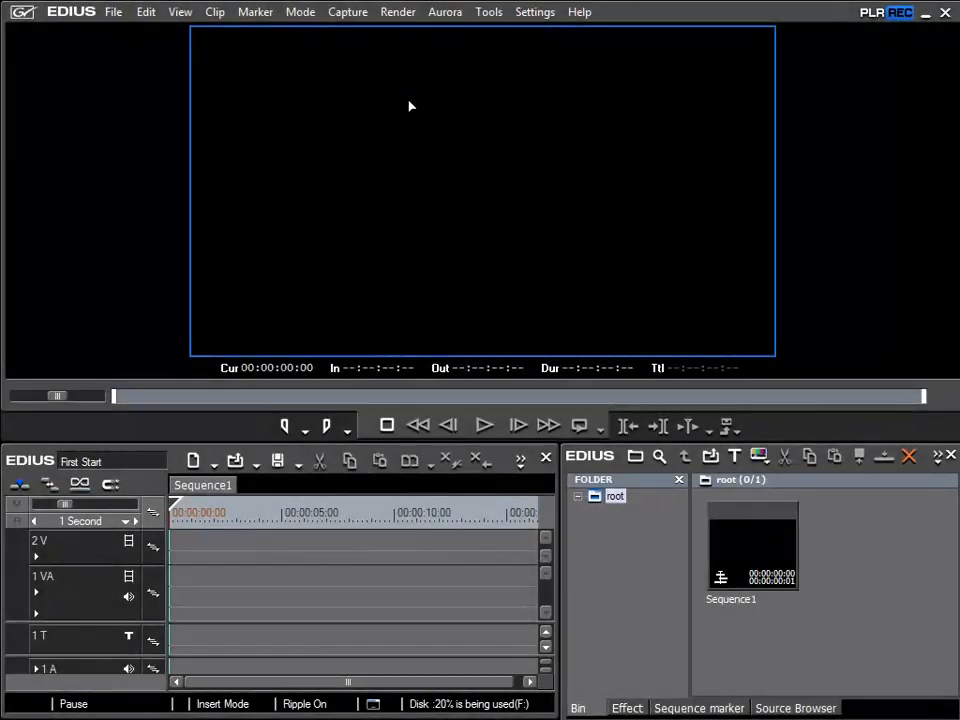
Select HDV Device as the capture input device and turn off using UserBit as the reel number.
{"action": "left_click", "coordinate": [347, 14]}
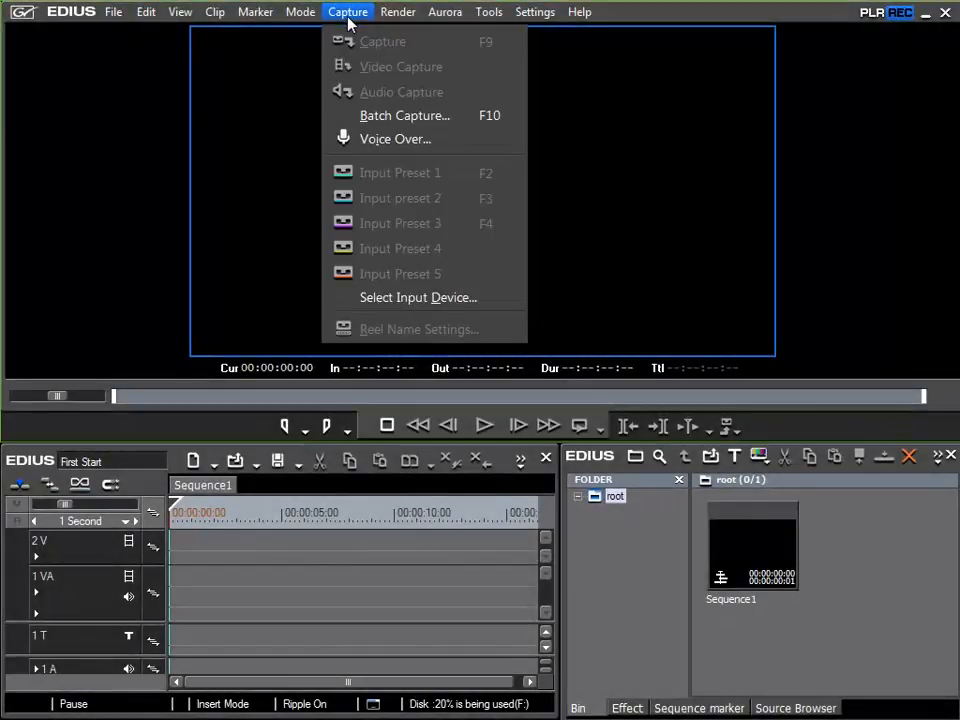
{"action": "left_click", "coordinate": [397, 304]}
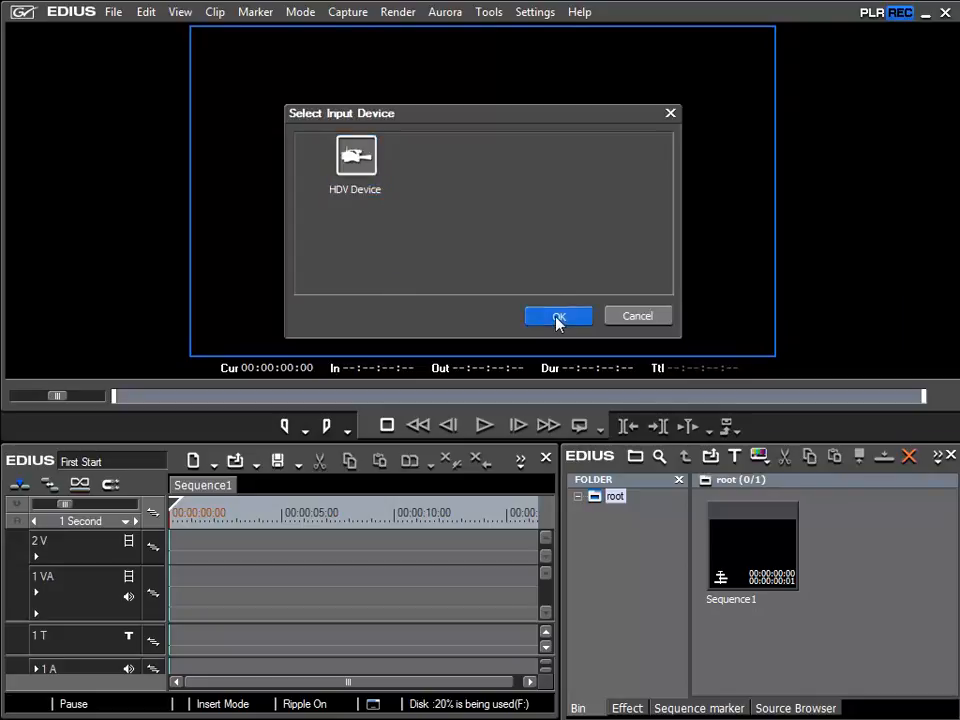
{"action": "left_click", "coordinate": [558, 318]}
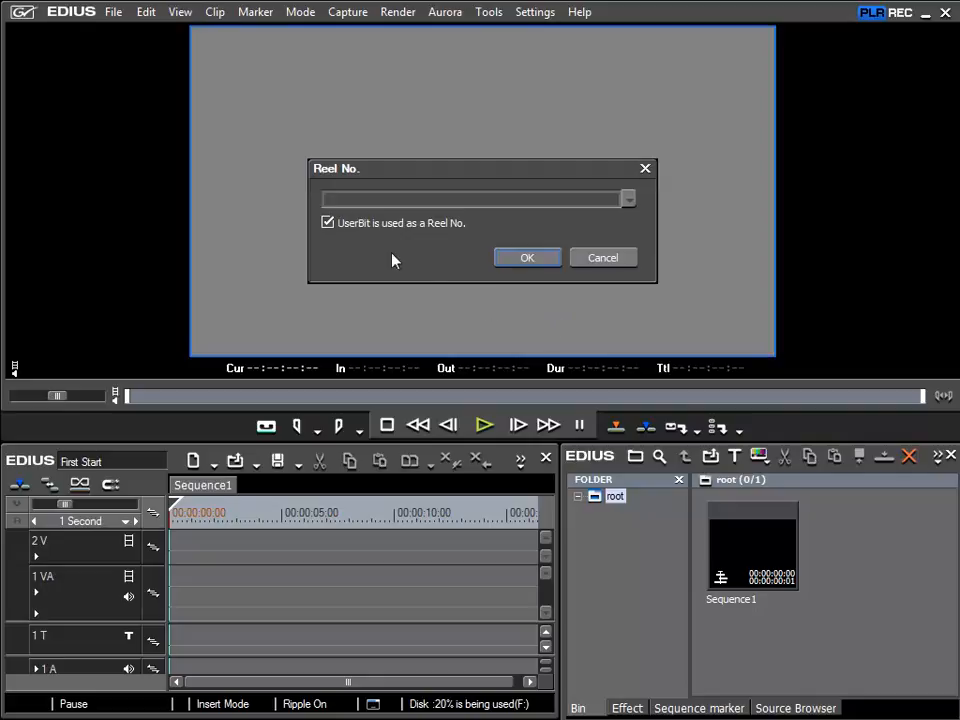
{"action": "left_click", "coordinate": [327, 223]}
{"action": "left_click", "coordinate": [527, 258]}
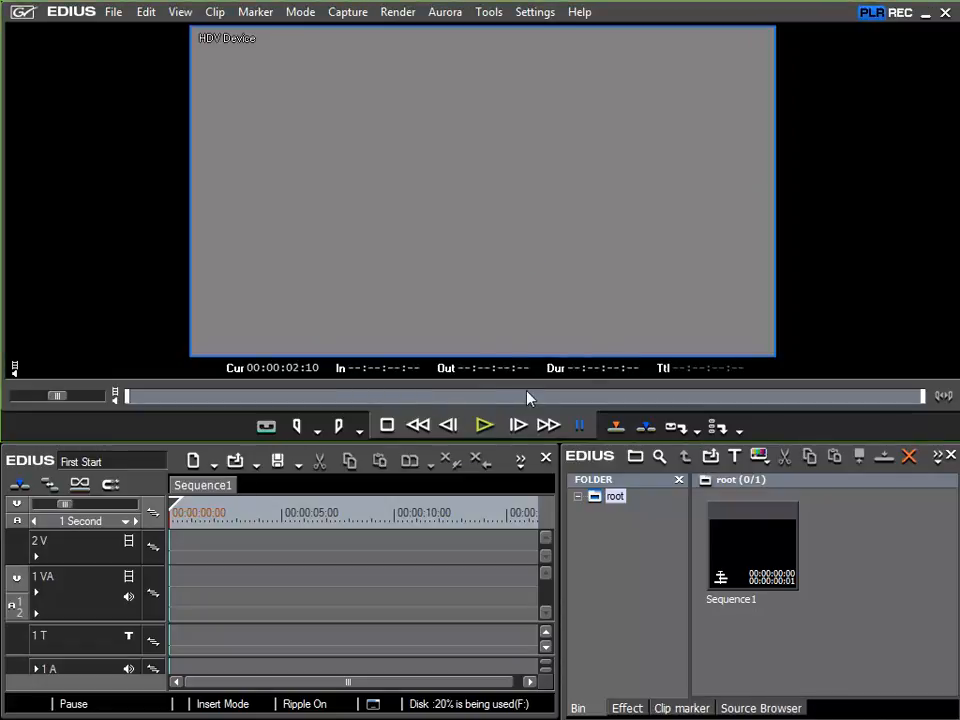
Preview the footage by playing the tape in the HDV device, and stop playback.
{"action": "left_click", "coordinate": [486, 428]}
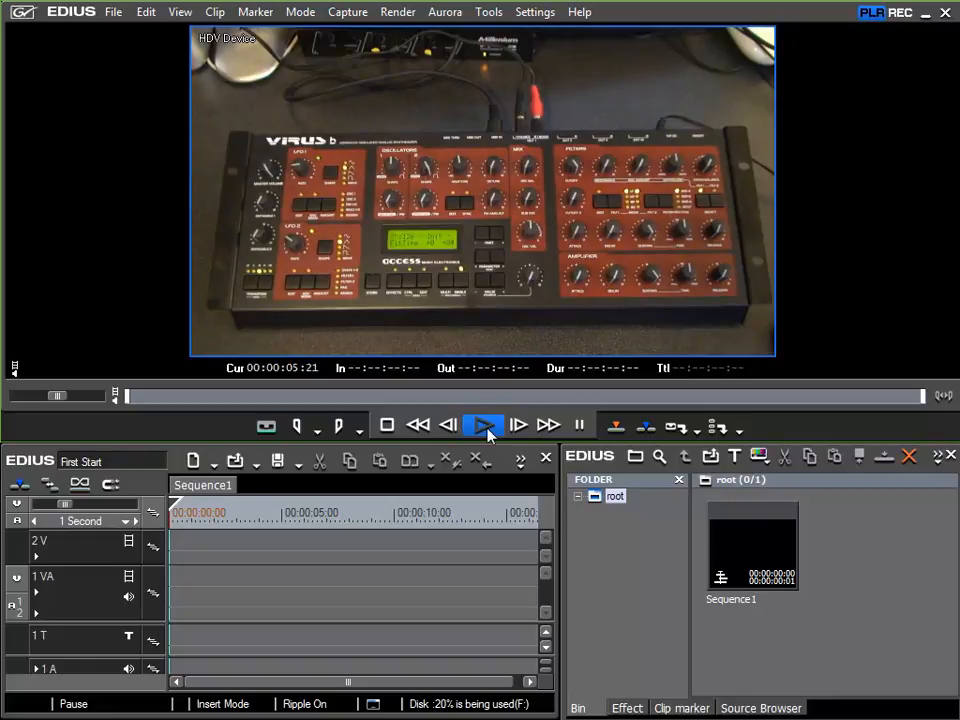
{"action": "left_click", "coordinate": [390, 426]}
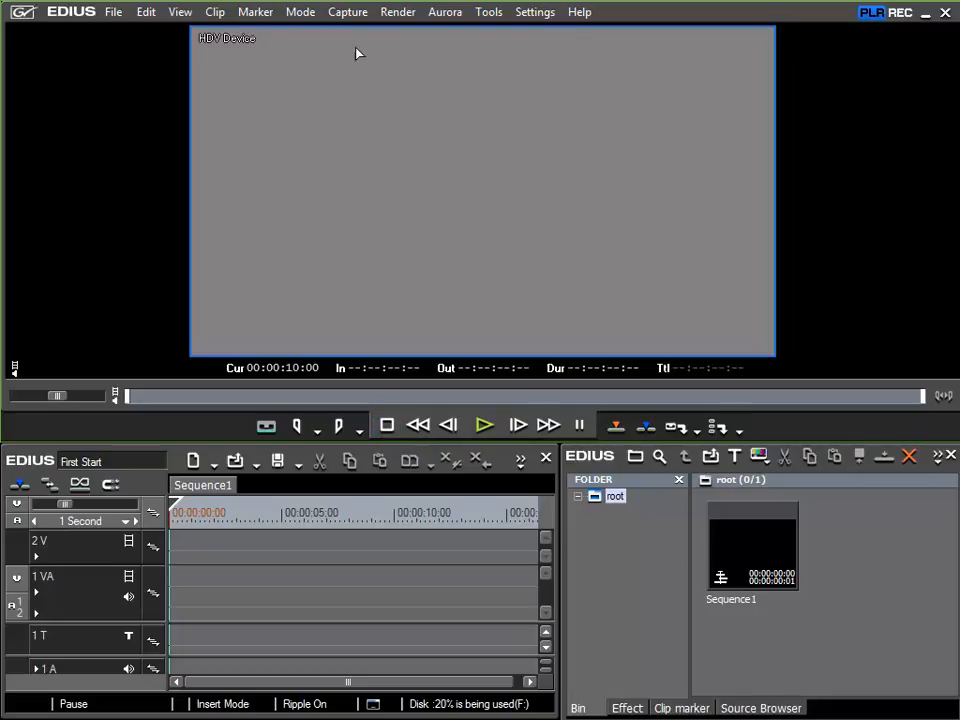
Assign the HDV Device preset to Input Preset 1 in the System Settings and save the change.
{"action": "left_click", "coordinate": [348, 12]}
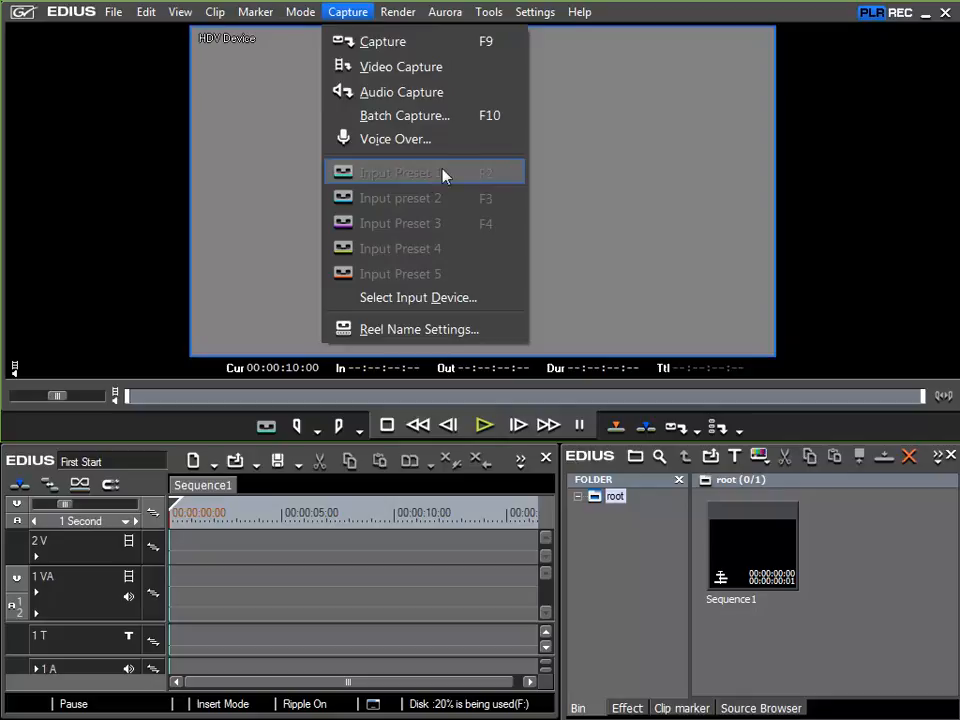
{"action": "mouse_move", "coordinate": [533, 18]}
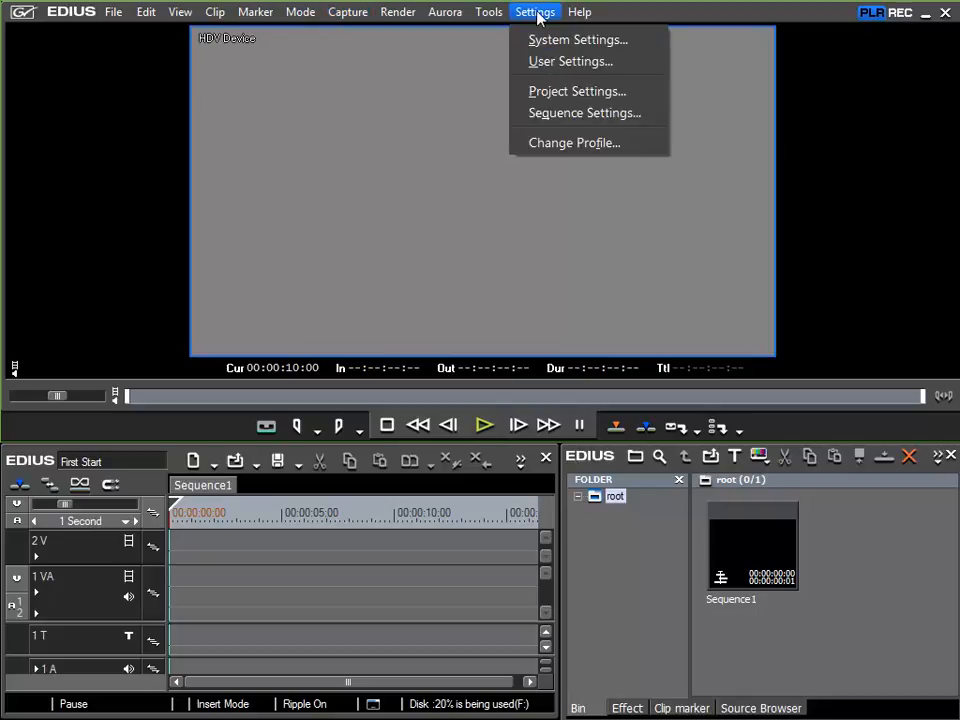
{"action": "left_click", "coordinate": [550, 46]}
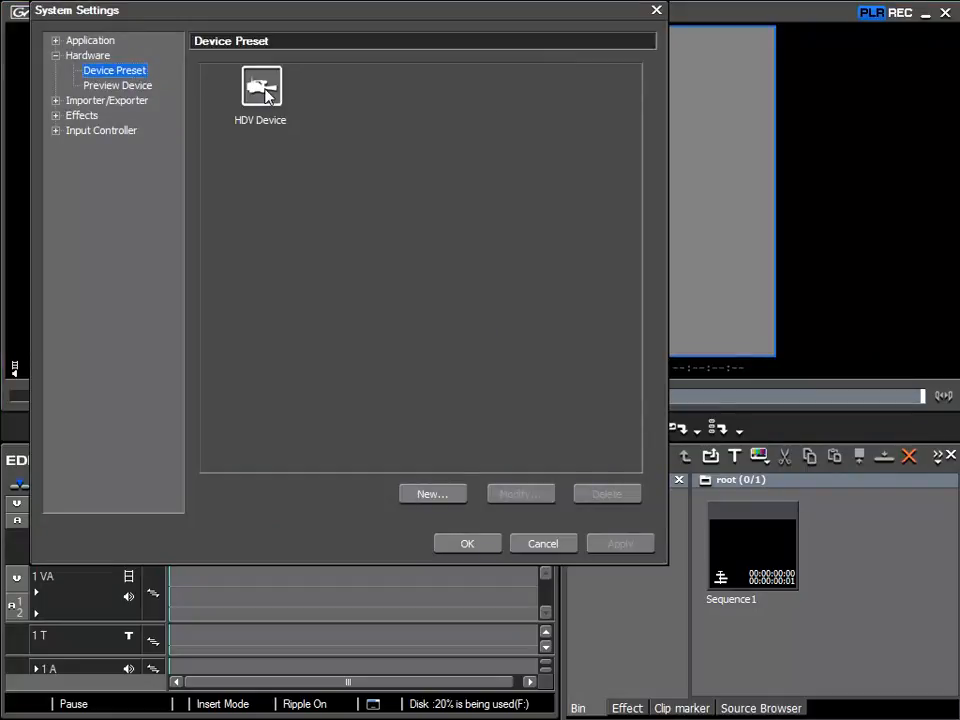
{"action": "right_click", "coordinate": [257, 88]}
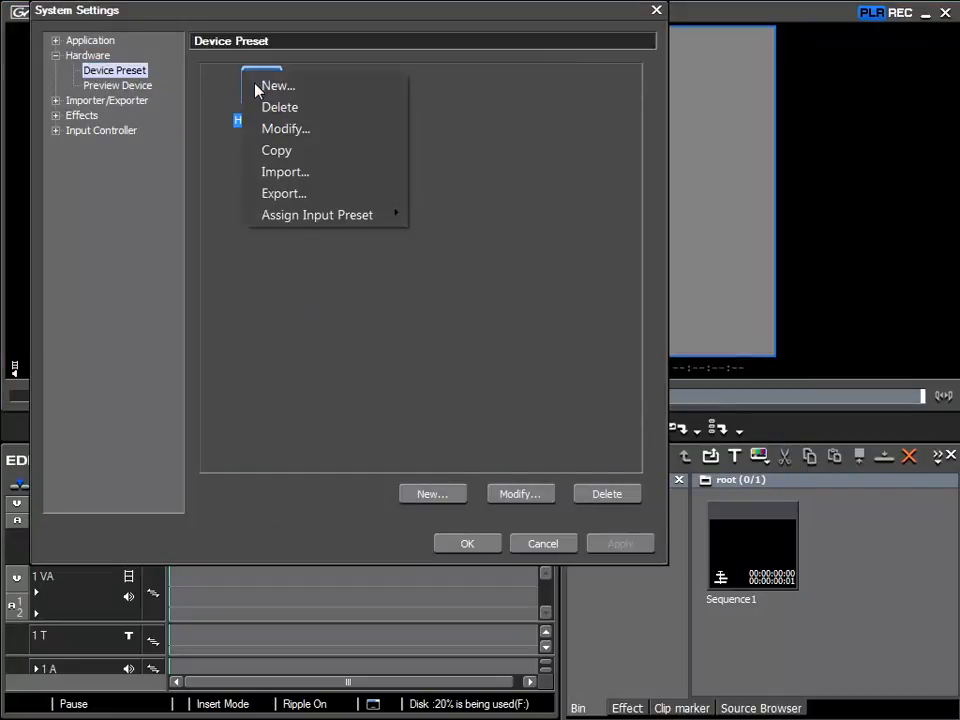
{"action": "mouse_move", "coordinate": [288, 219]}
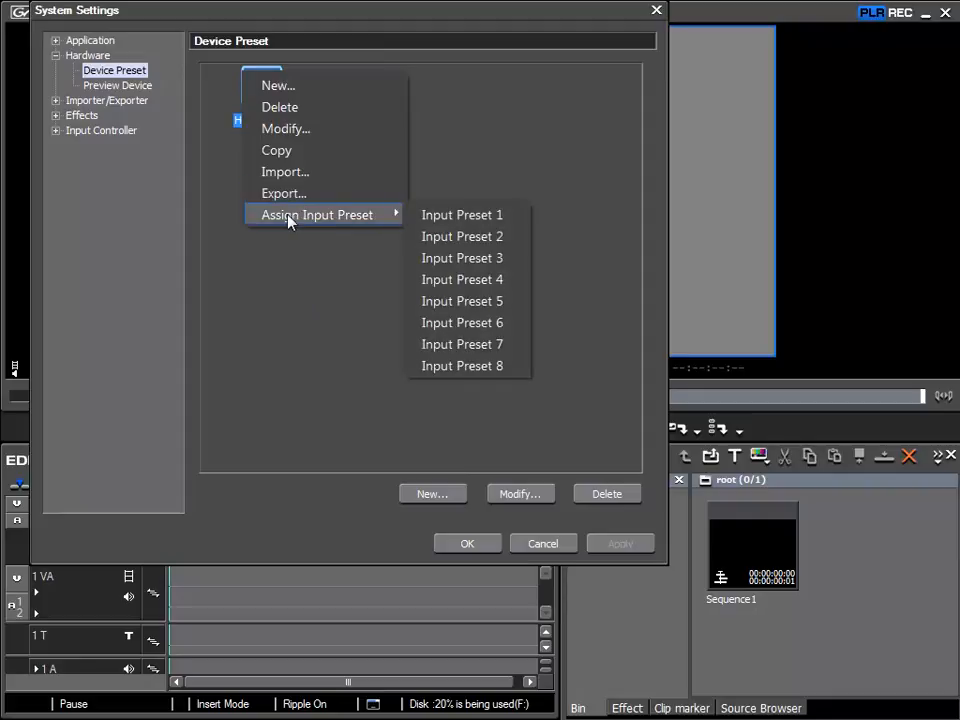
{"action": "left_click", "coordinate": [472, 218]}
{"action": "left_click", "coordinate": [582, 546]}
{"action": "left_click", "coordinate": [467, 544]}
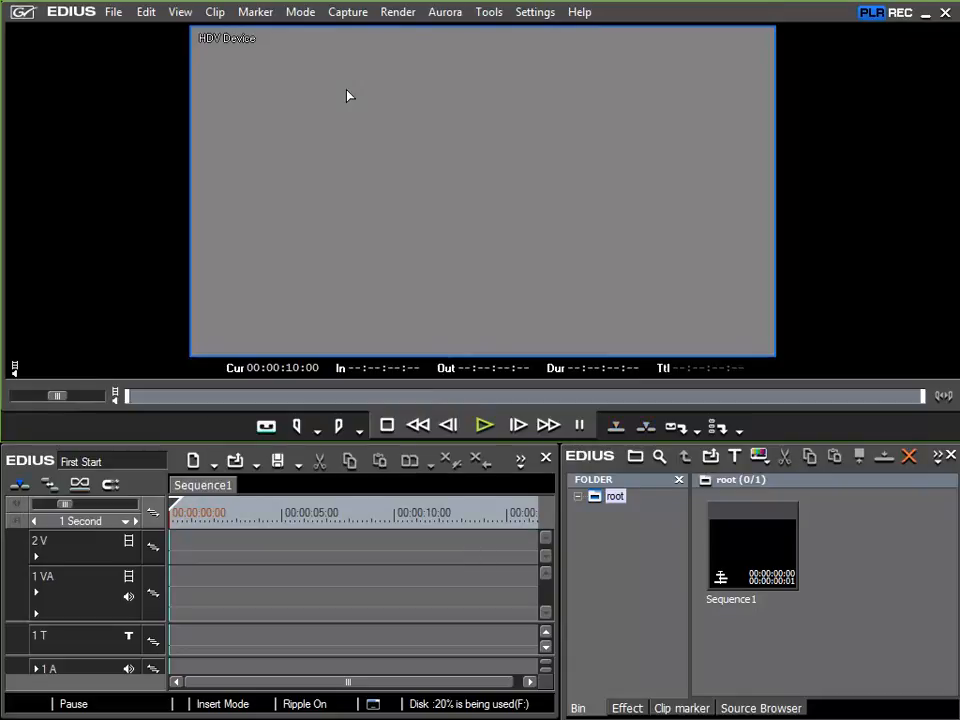
Capture a clip from the HDV Device input while its tape plays, and stop the capture.
{"action": "left_click", "coordinate": [347, 12]}
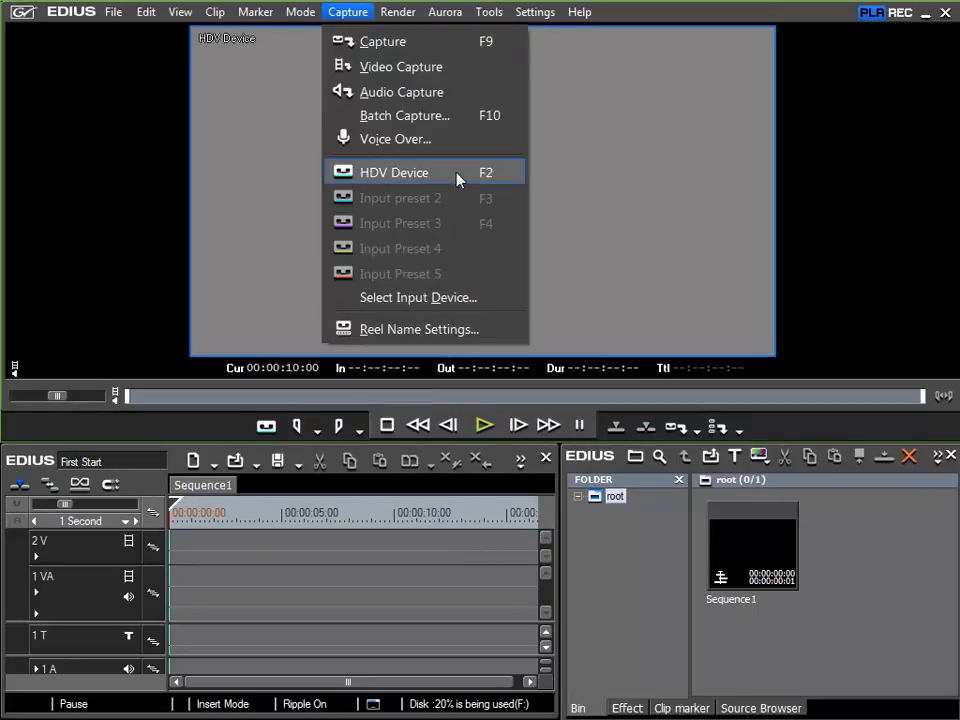
{"action": "left_click", "coordinate": [456, 178]}
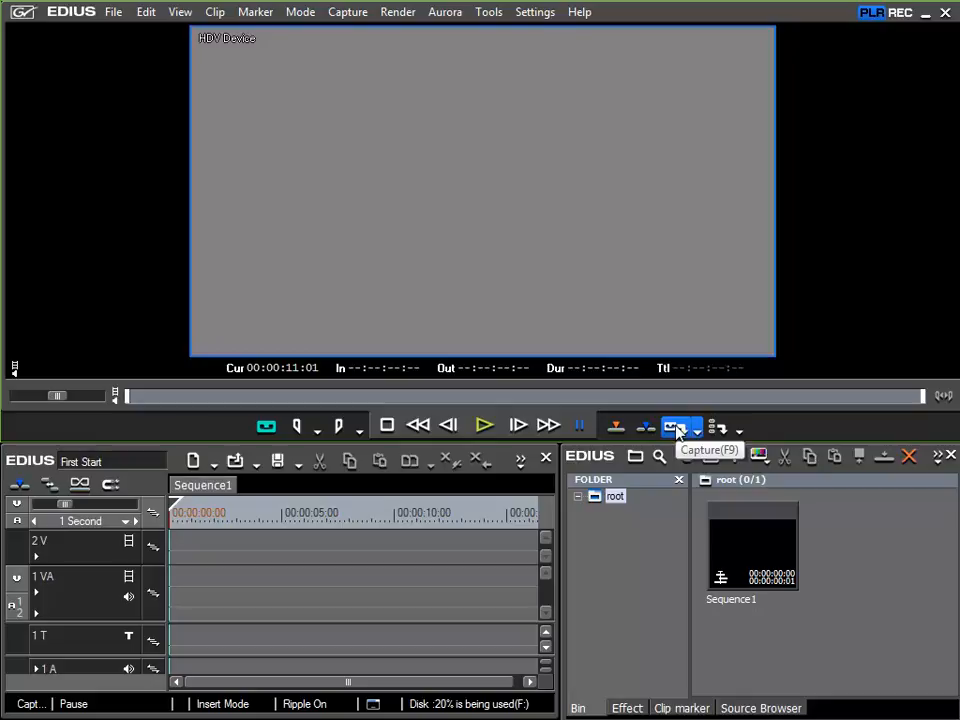
{"action": "left_click", "coordinate": [486, 425]}
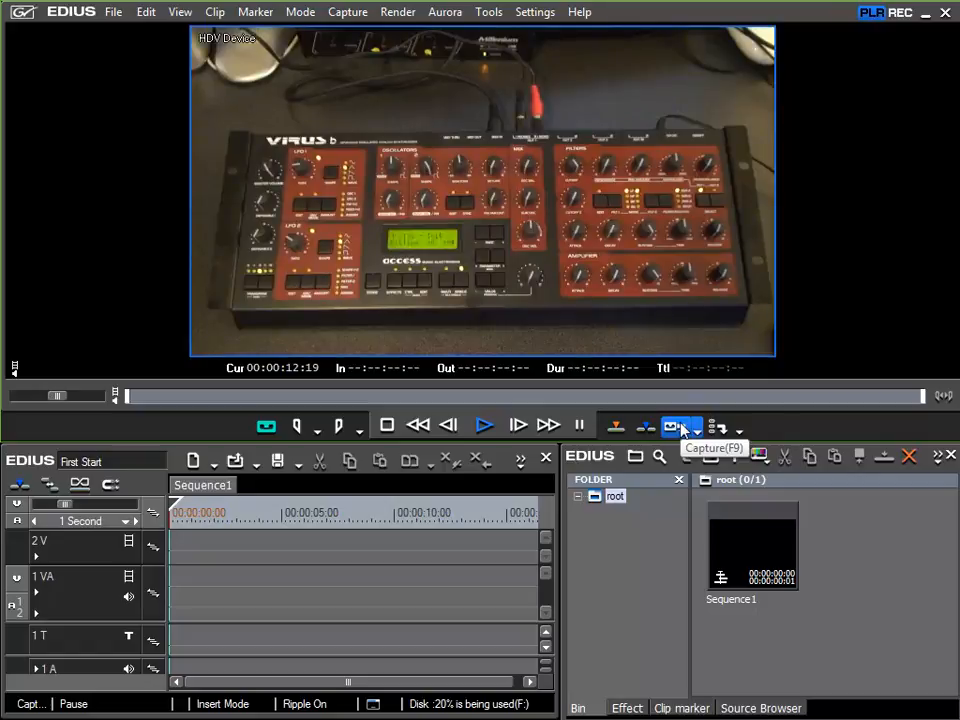
{"action": "left_click", "coordinate": [677, 427]}
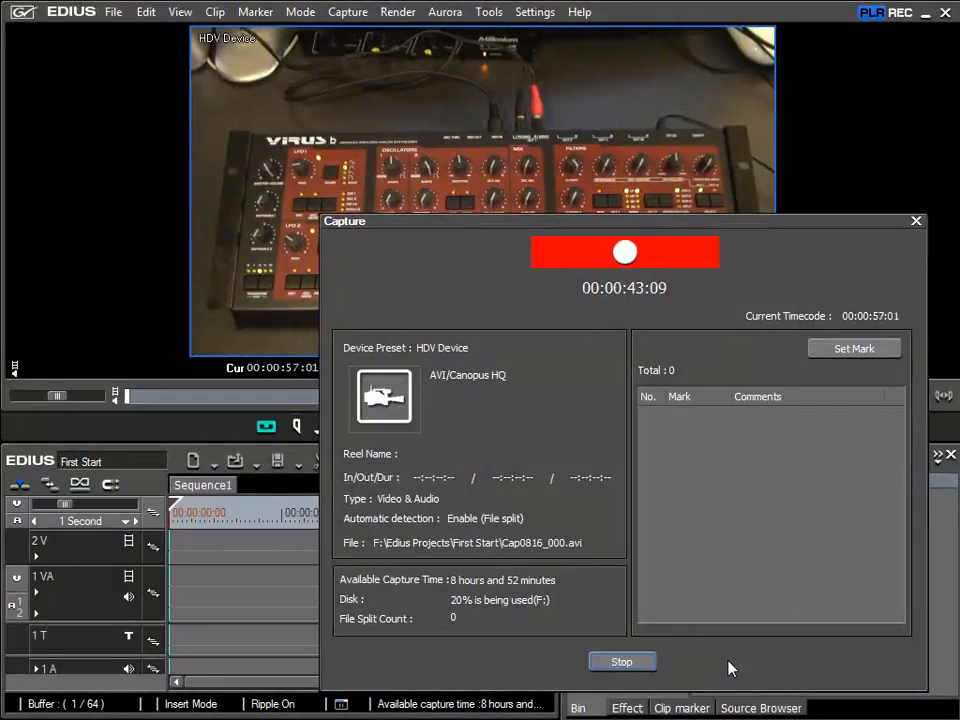
{"action": "left_click", "coordinate": [624, 666]}
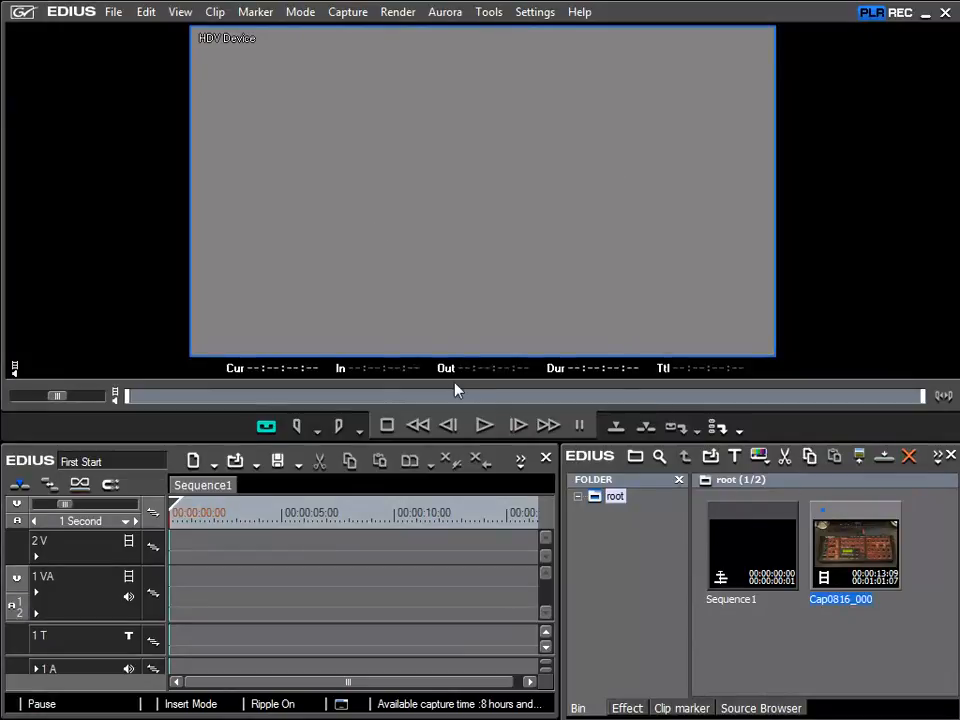
Look through the palette display options and open the Window Layout options.
{"action": "left_click", "coordinate": [180, 12]}
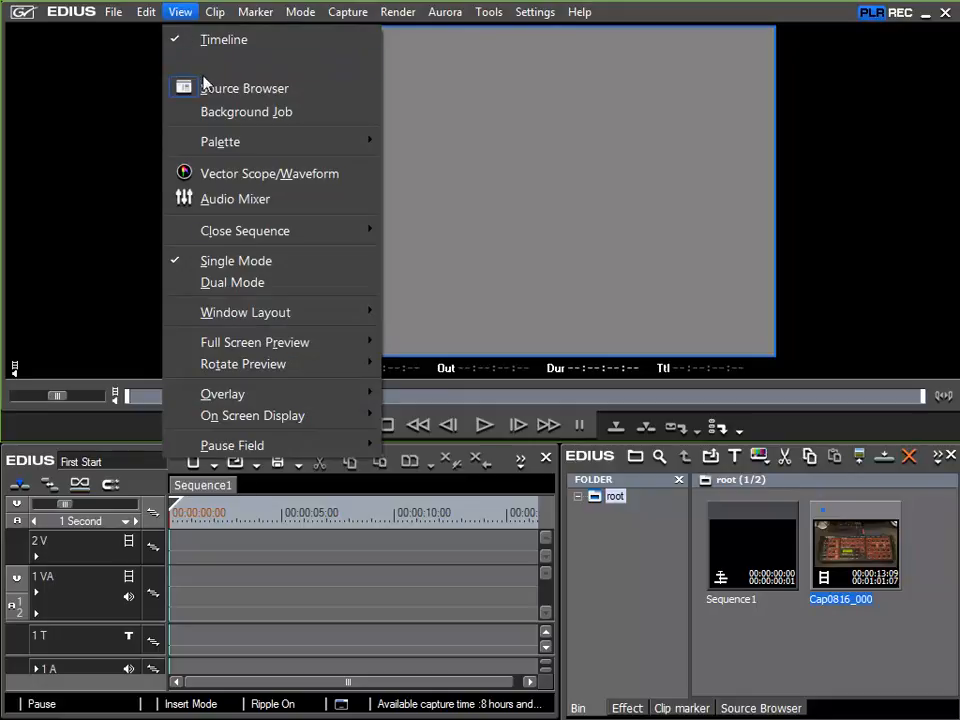
{"action": "mouse_move", "coordinate": [251, 146]}
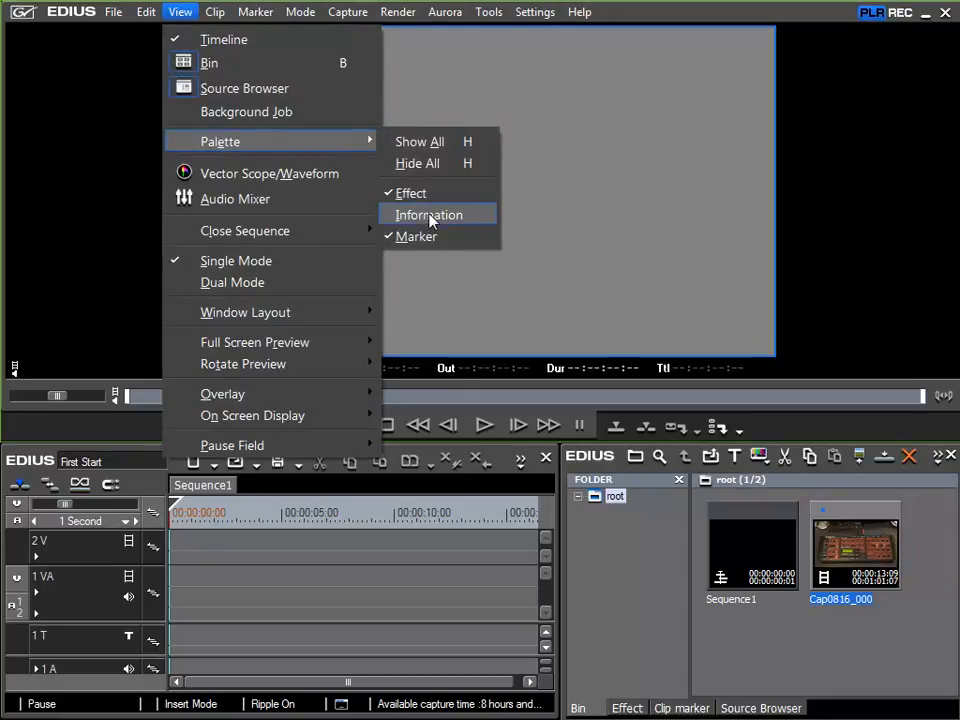
{"action": "mouse_move", "coordinate": [226, 314]}
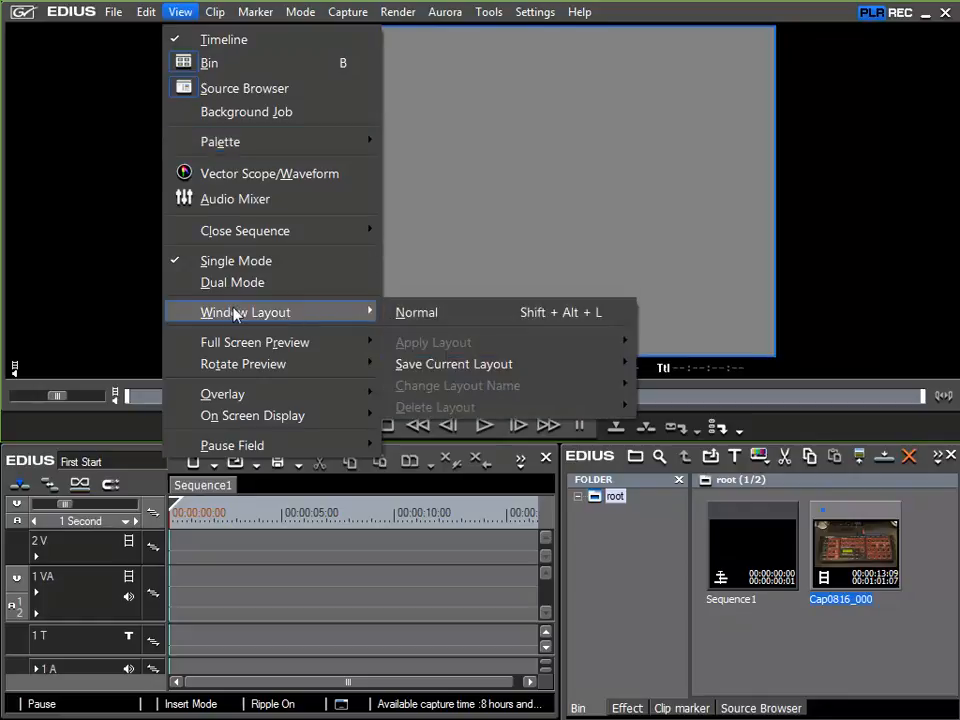